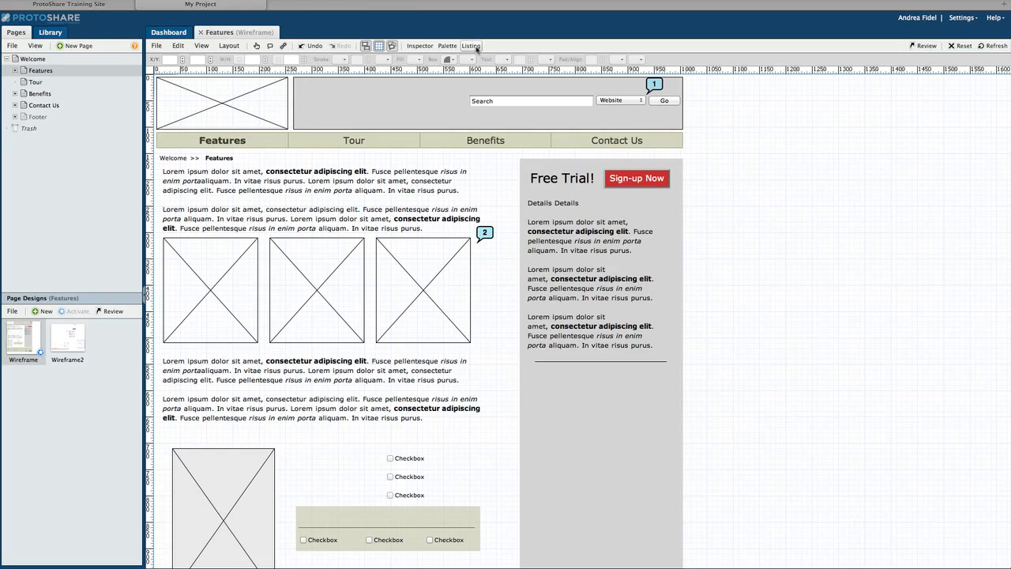
- Show the component listing and preview the Pop-up state ON and OFF, using both the state setting and the first pop-up Box's visibility marker
left_click(471, 45)
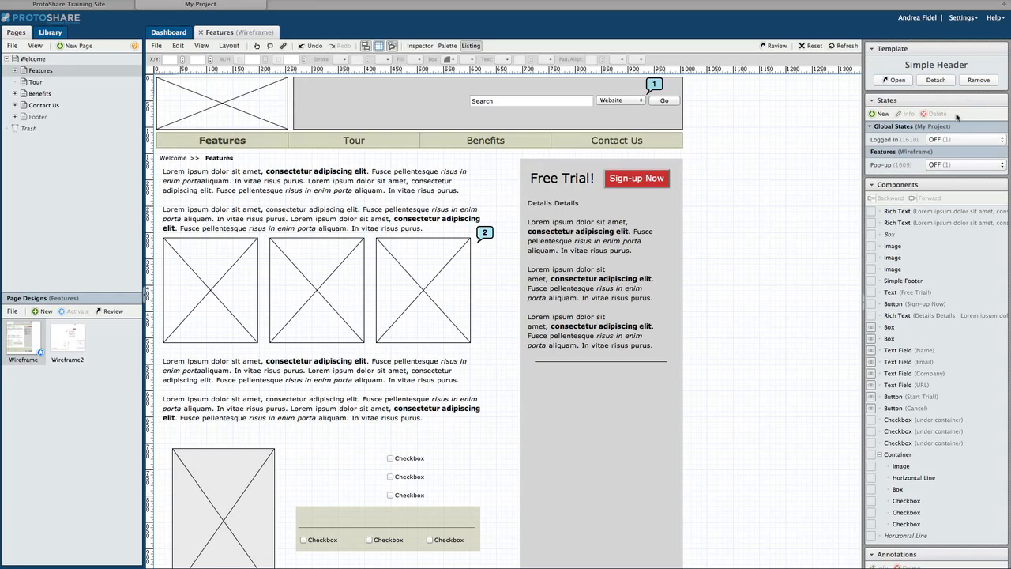
left_click(969, 167)
left_click(969, 177)
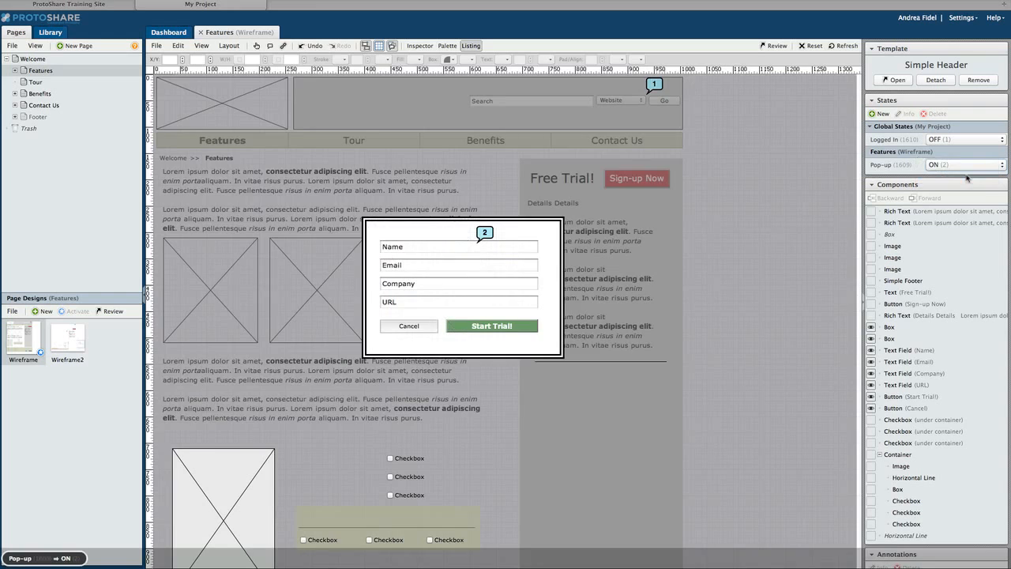
left_click(968, 167)
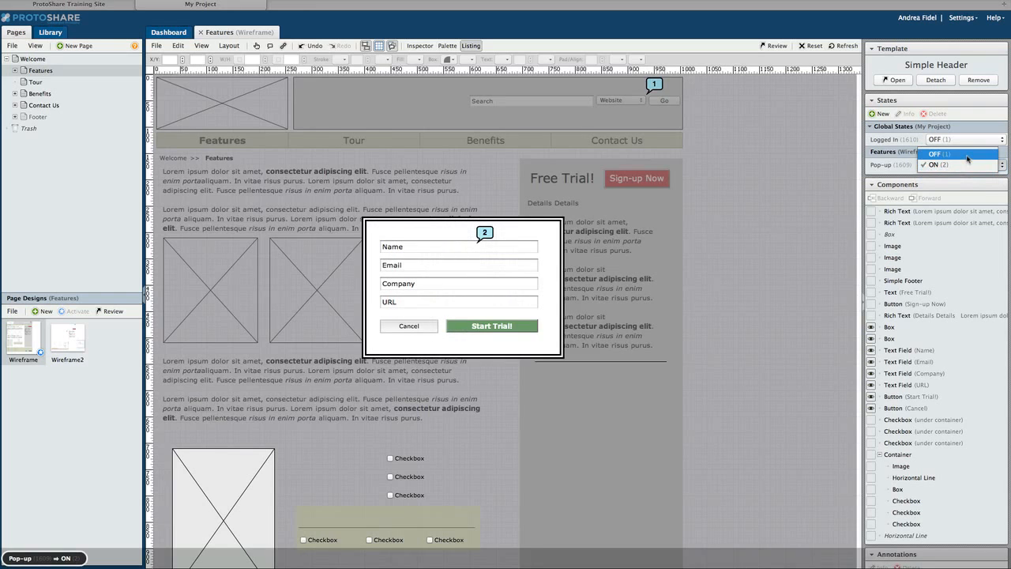
left_click(967, 155)
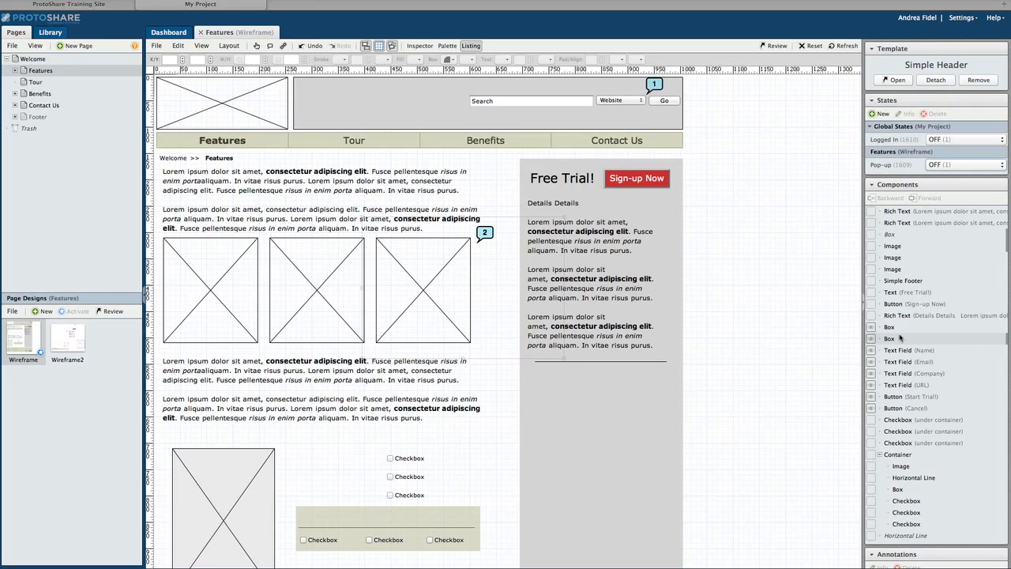
left_click(873, 329)
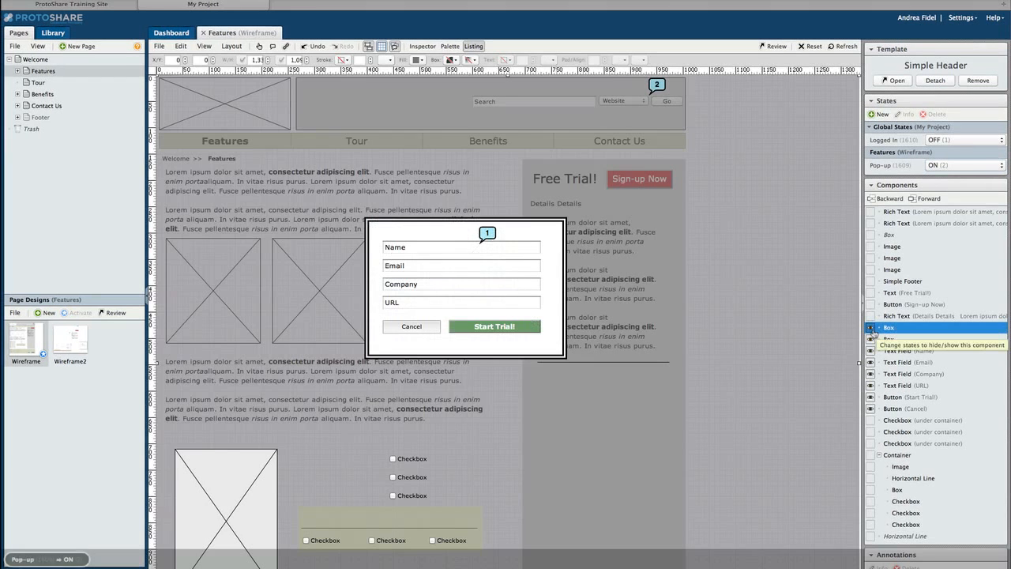
left_click(873, 329)
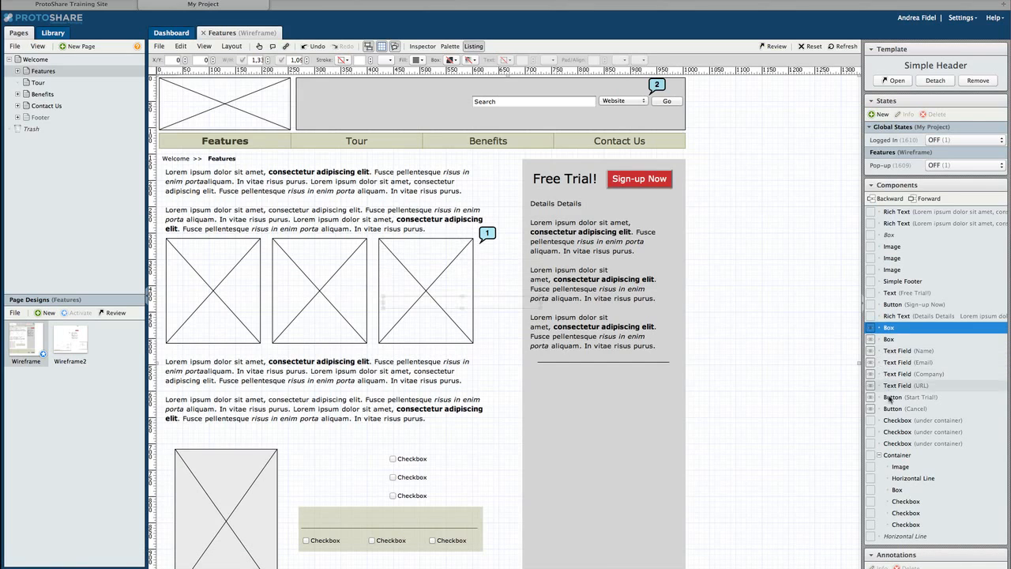
- Send the container's first Checkbox backward one level behind the Box, and send the Box backward to restore their order
right_click(904, 503)
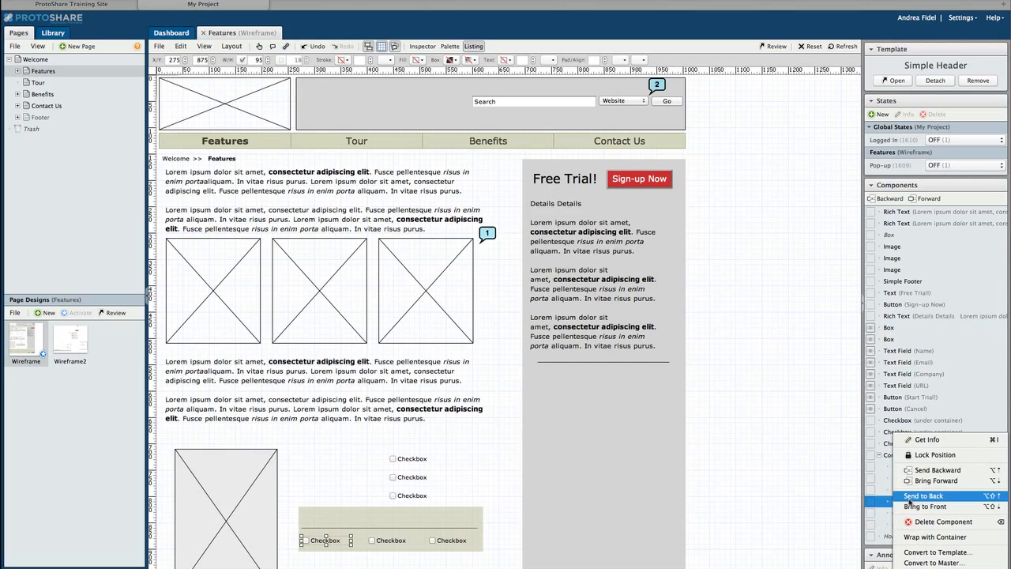
left_click(935, 472)
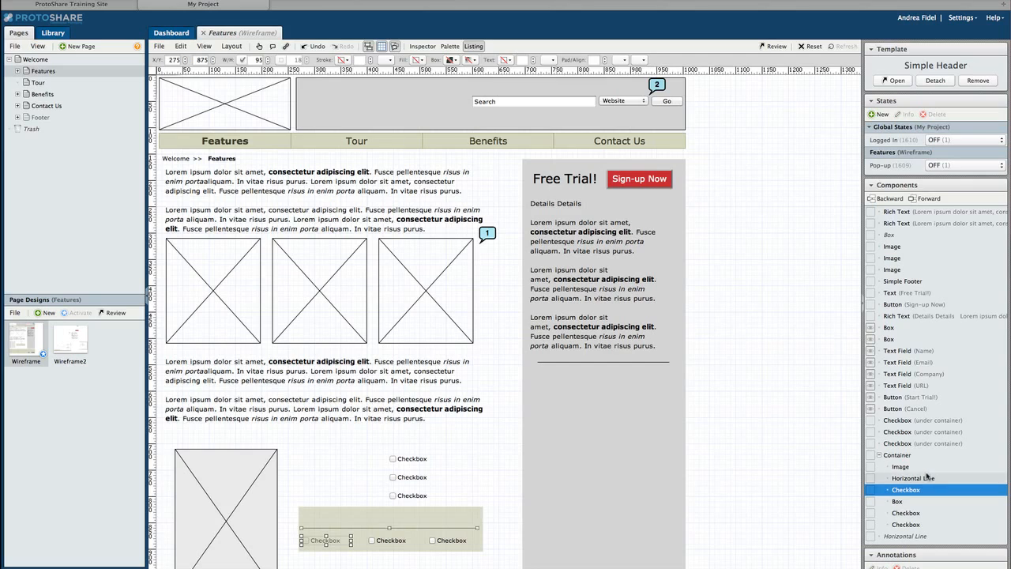
right_click(896, 501)
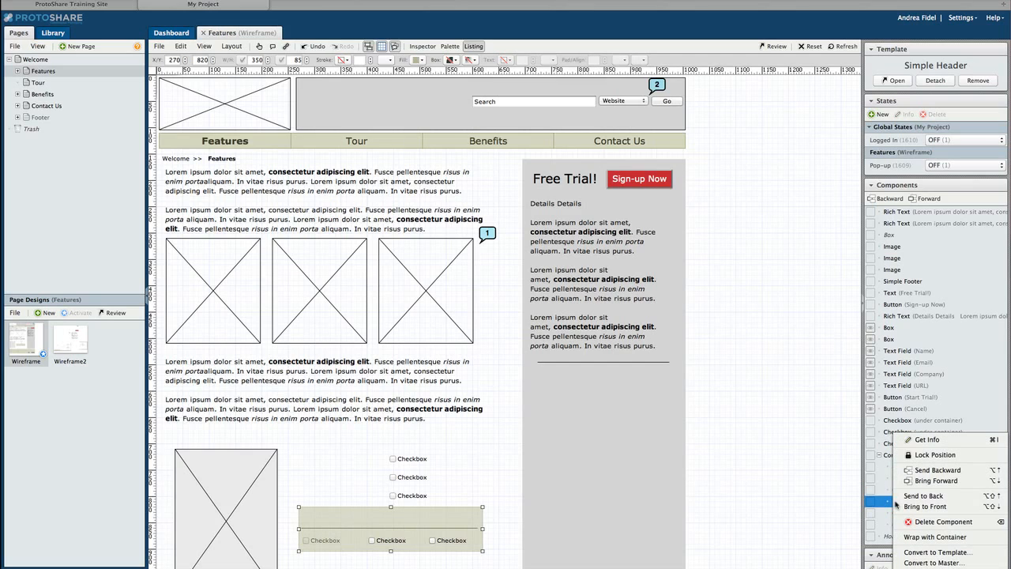
left_click(928, 473)
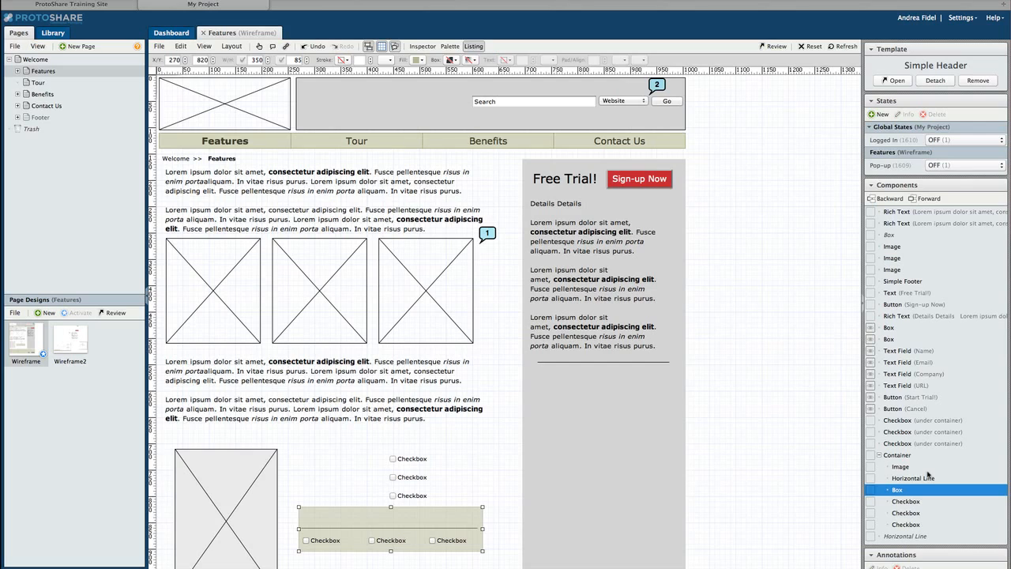
- Select the sidebar's locked Horizontal Line from the component listing and view its option for unlocking the position
left_click(933, 536)
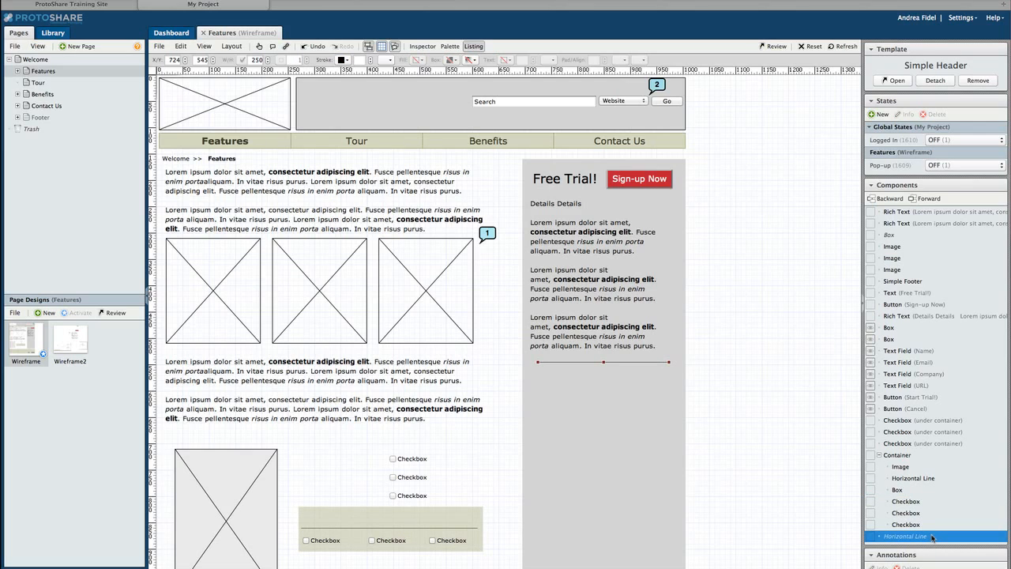
right_click(934, 537)
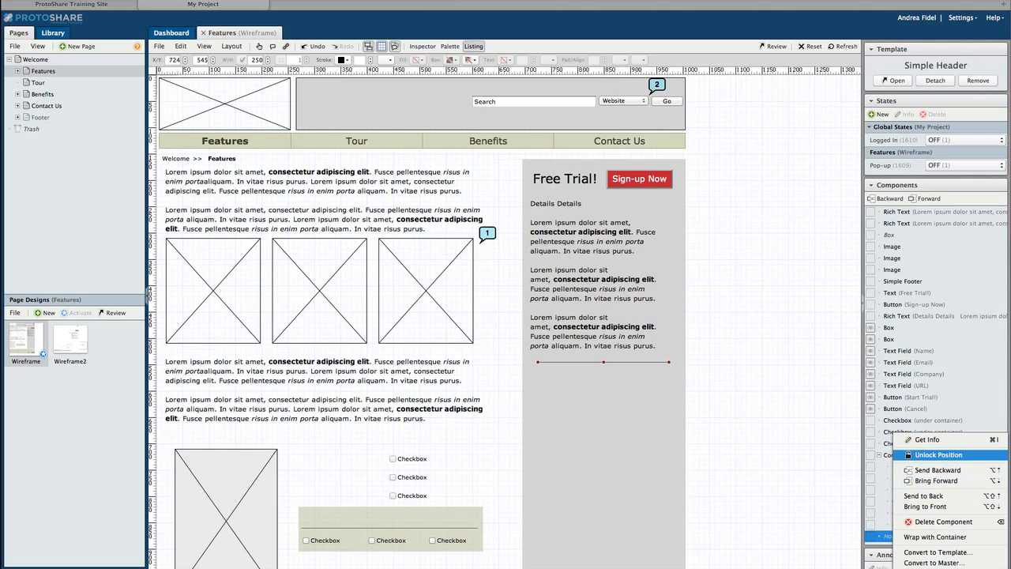
left_click(939, 455)
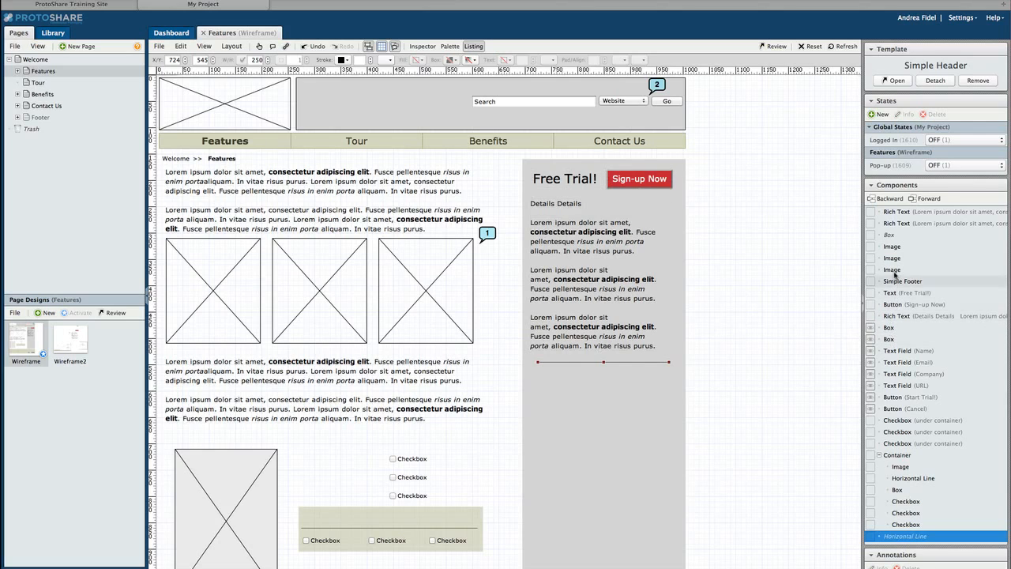
- Select the first and third images of the three-image row together through the component listing
left_click(891, 248)
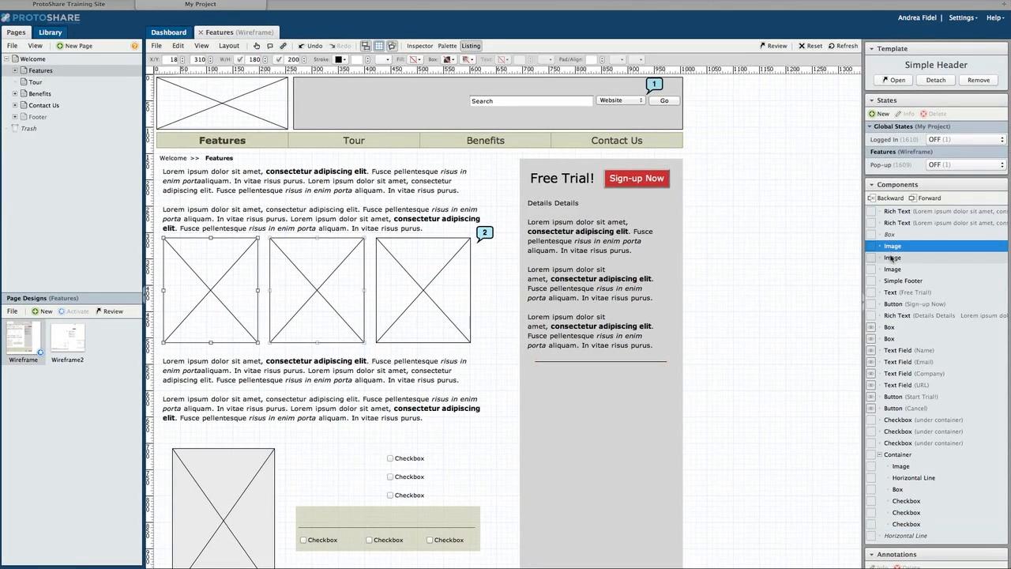
left_click(895, 269, "shift")
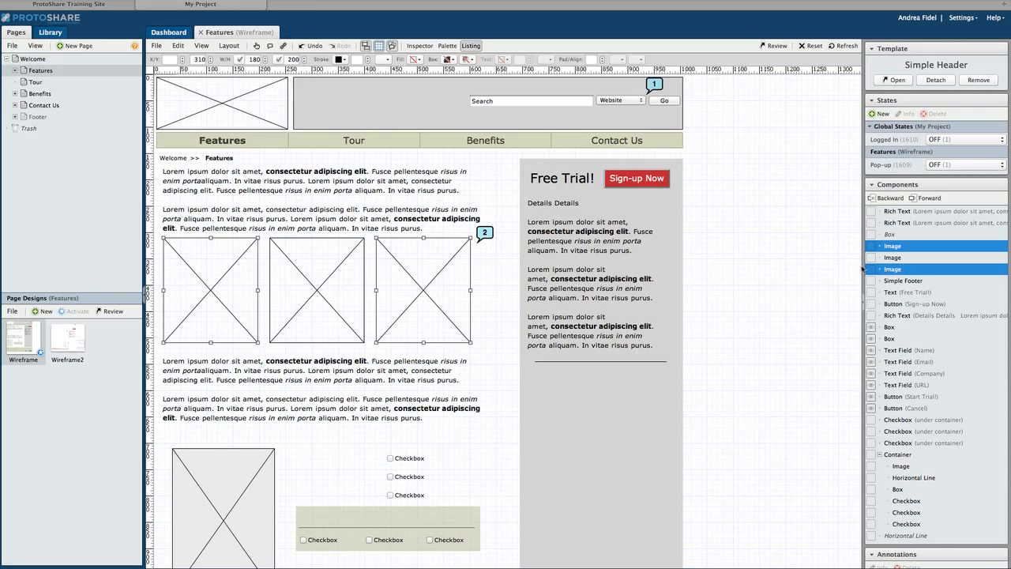
left_click(822, 264)
- Nudge the two selected images five increments to the left and five increments back to the right
key("Left")
key("Left")
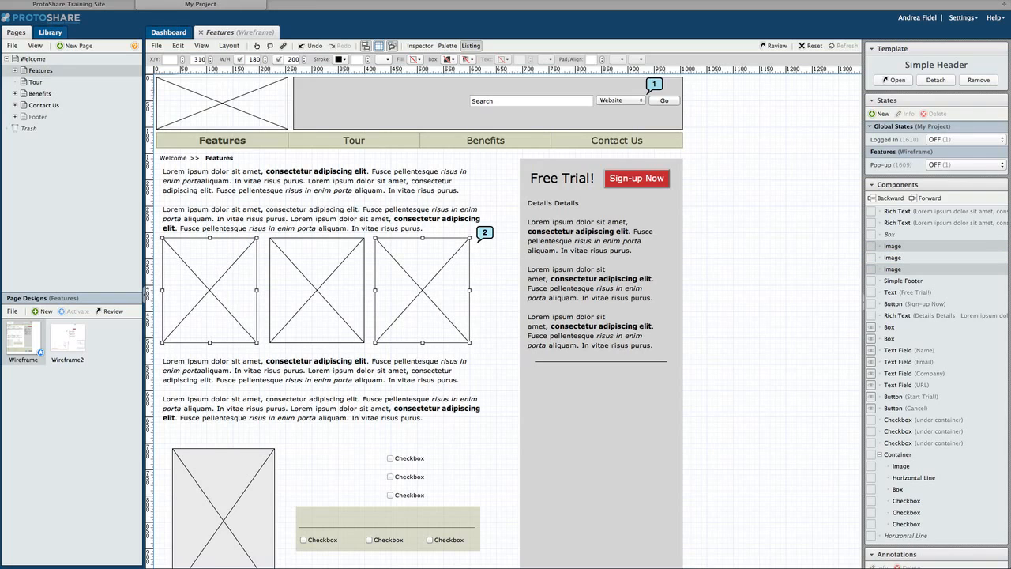
key("Left")
key("Left")
key("Left")
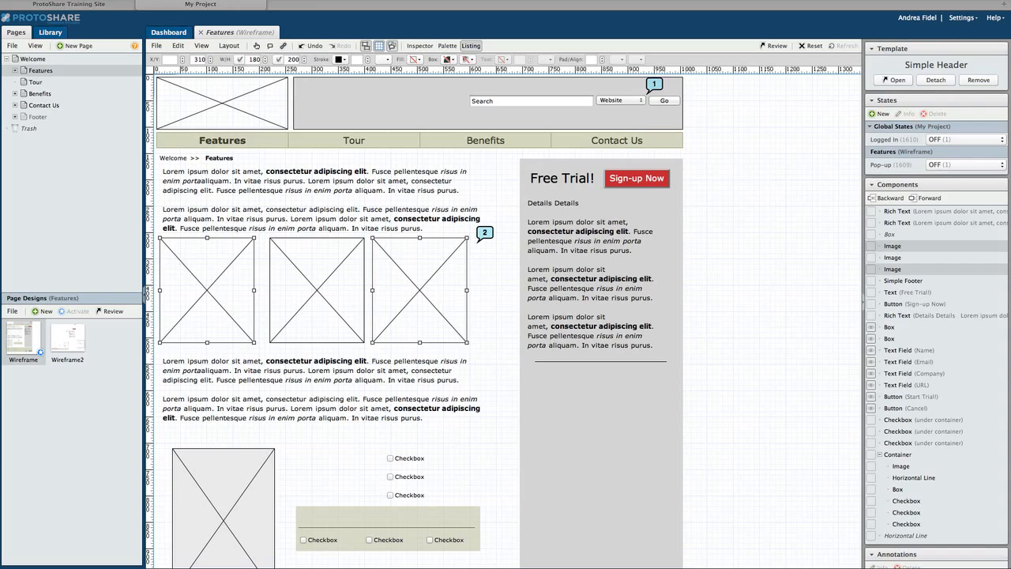
key("Right")
key("Right")
key("Right")
key("Right")
key("Right")
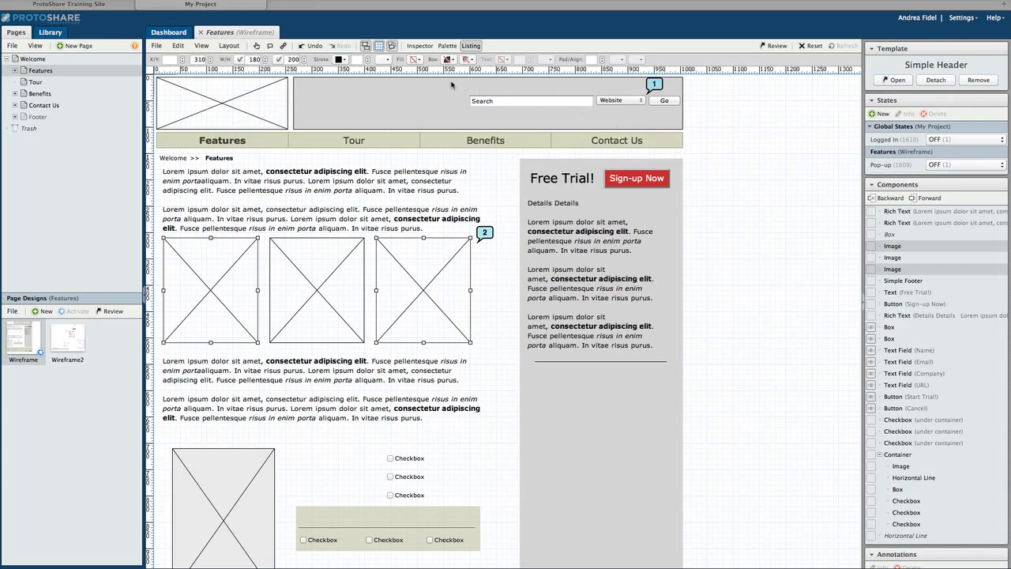
- Set the stroke width of the two selected images to 5 and their corner rounding to 20, and clear the selection
left_click(356, 59)
type("5")
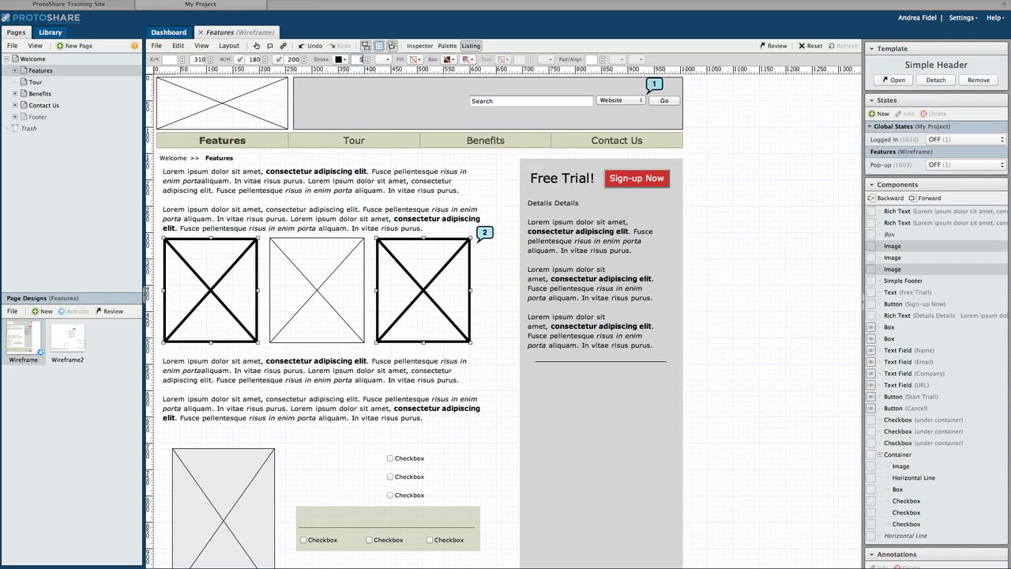
left_click(447, 60)
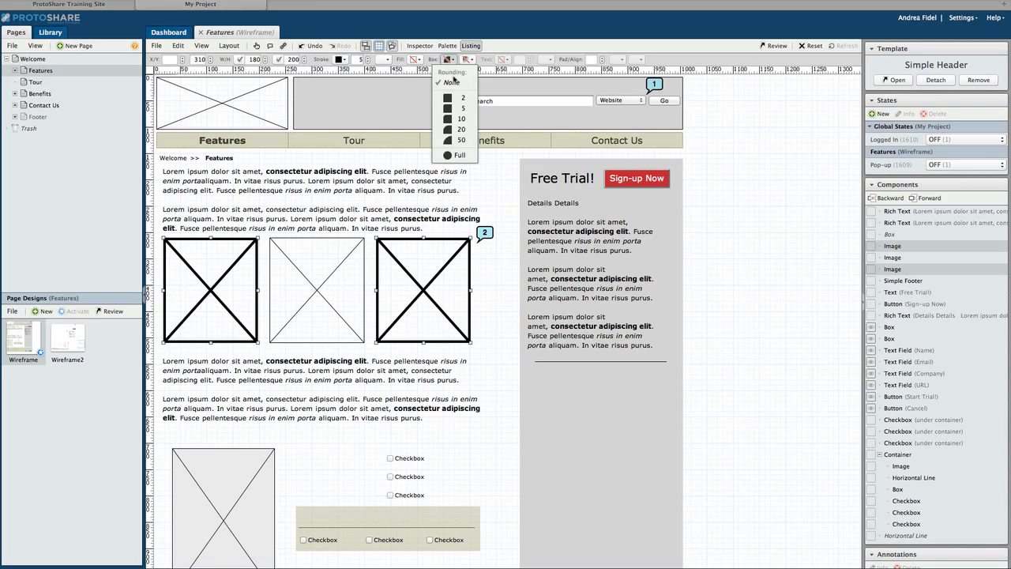
left_click(457, 131)
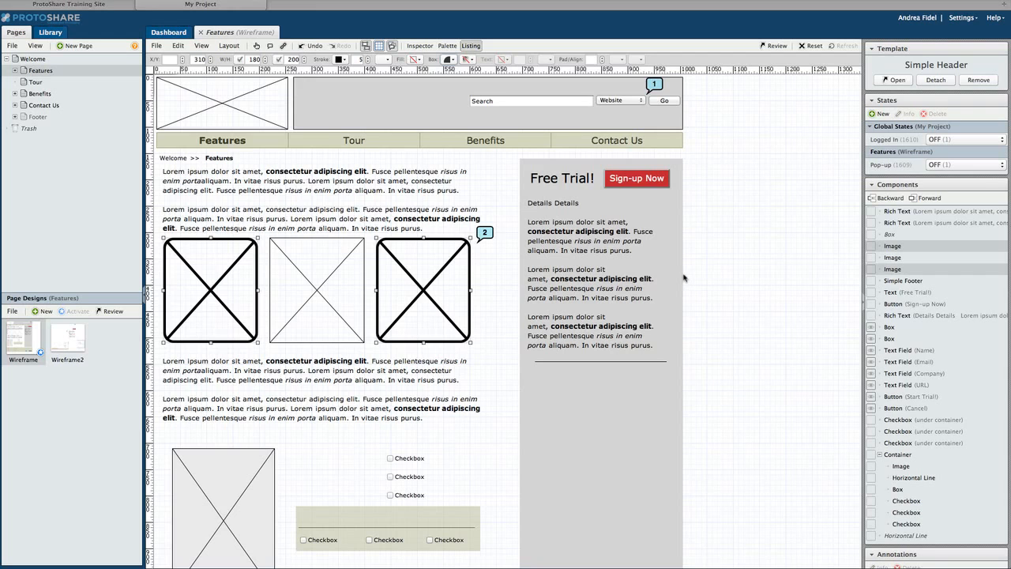
left_click(718, 285)
left_click(649, 309)
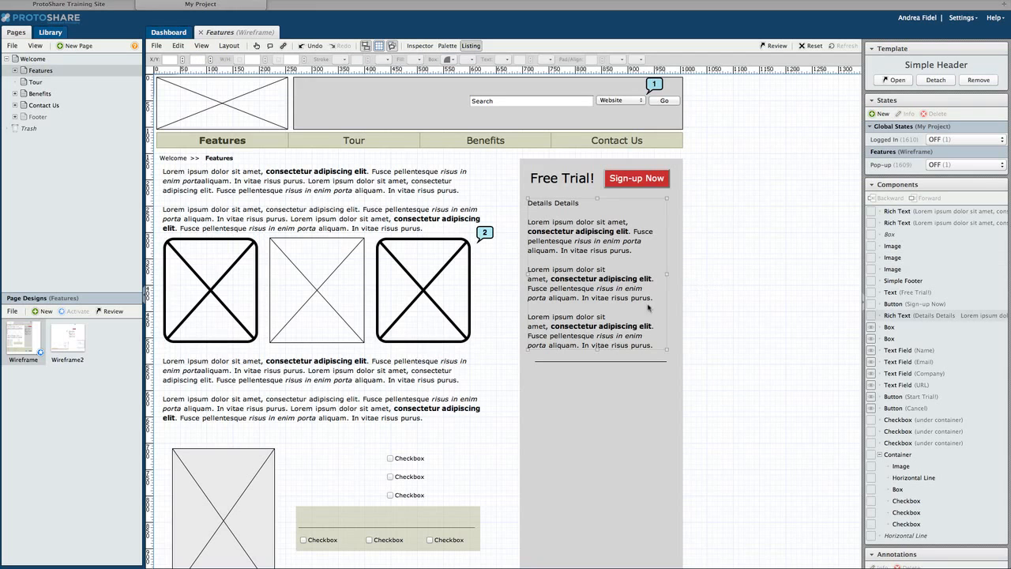
left_click(506, 384)
- Move the three Checkbox components labelled "under container" into the grey sidebar, beneath its horizontal line
scroll(506, 384, "down", 3)
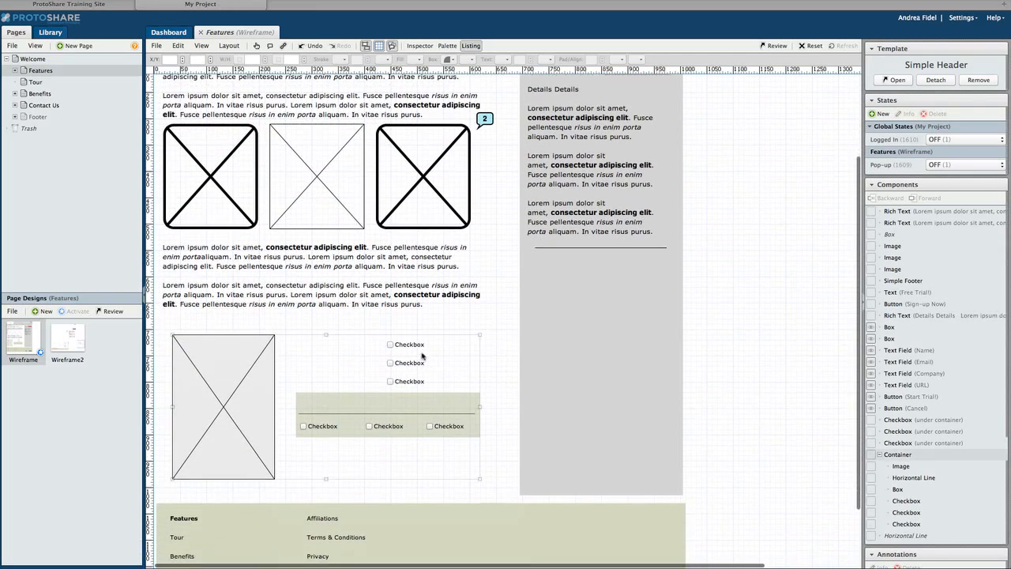
left_click(408, 360)
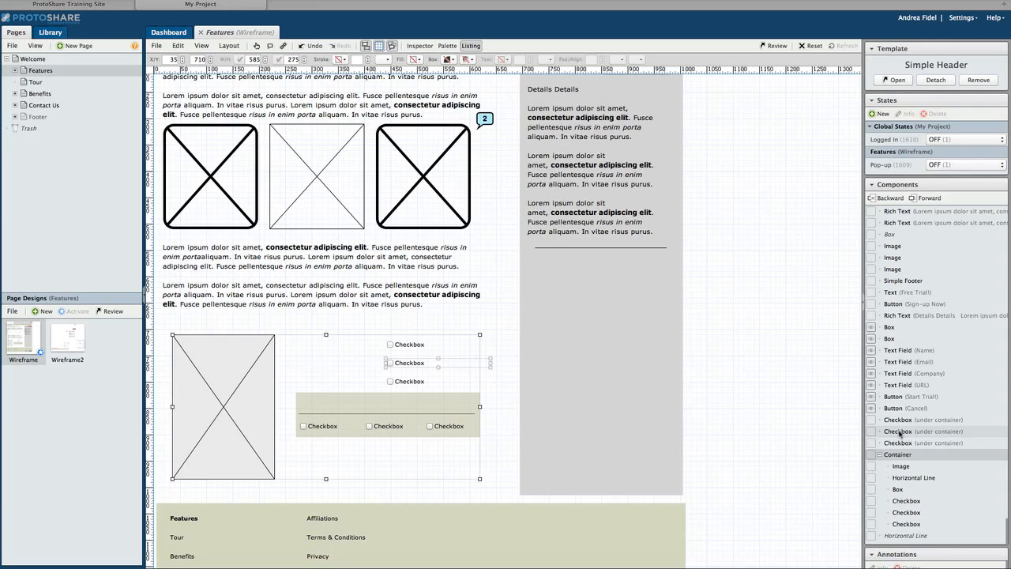
left_click_drag(900, 433, 556, 280)
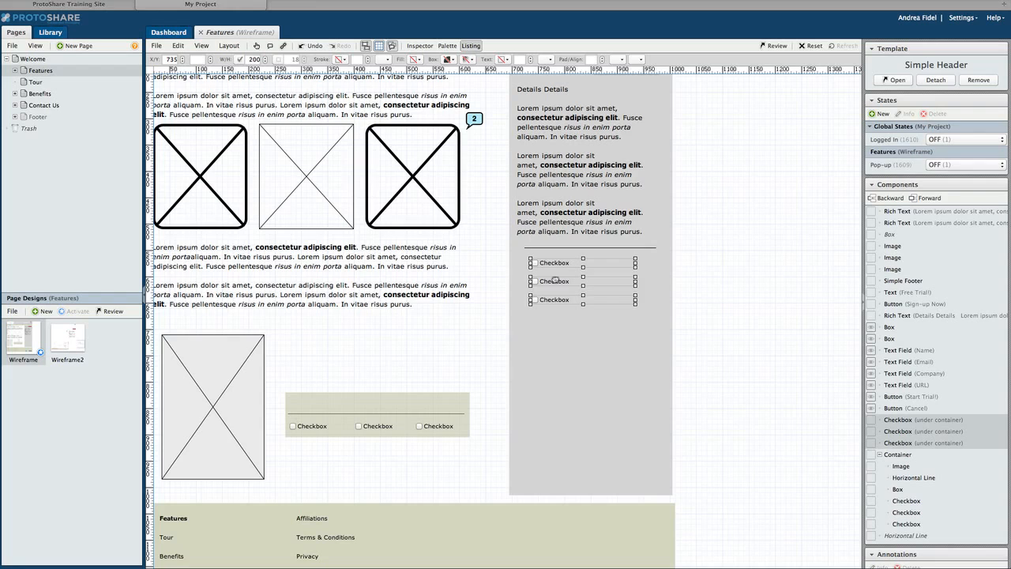
- Reorder the annotations so that "Product Pictures" comes before "Visitors can search parts of the site."
scroll(889, 425, "down", 1)
left_click(893, 422)
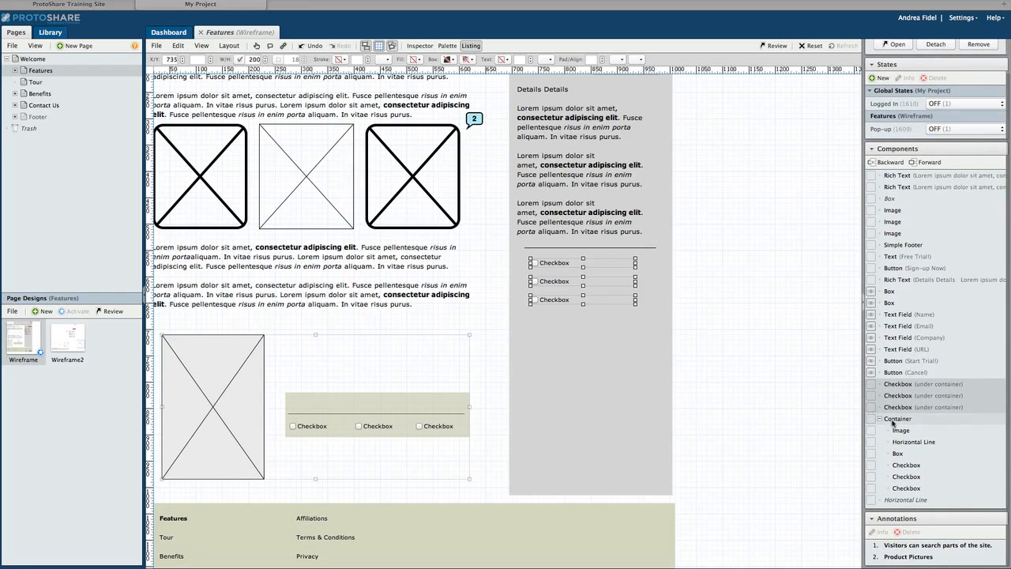
left_click(901, 545)
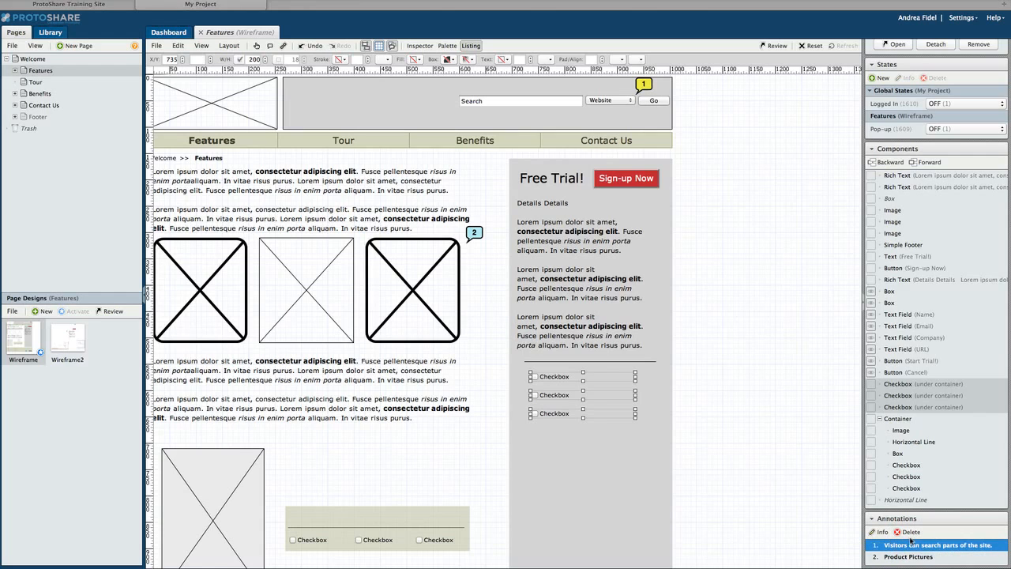
left_click_drag(910, 556, 910, 546)
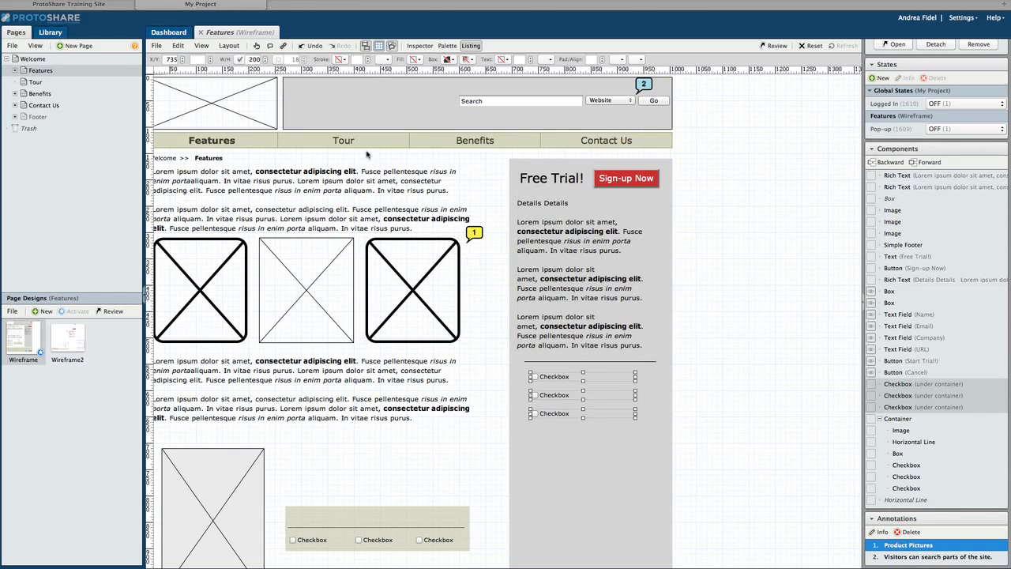
- Place a new annotation on the wireframe just below the Tour navigation item, beside the breadcrumb
left_click(269, 45)
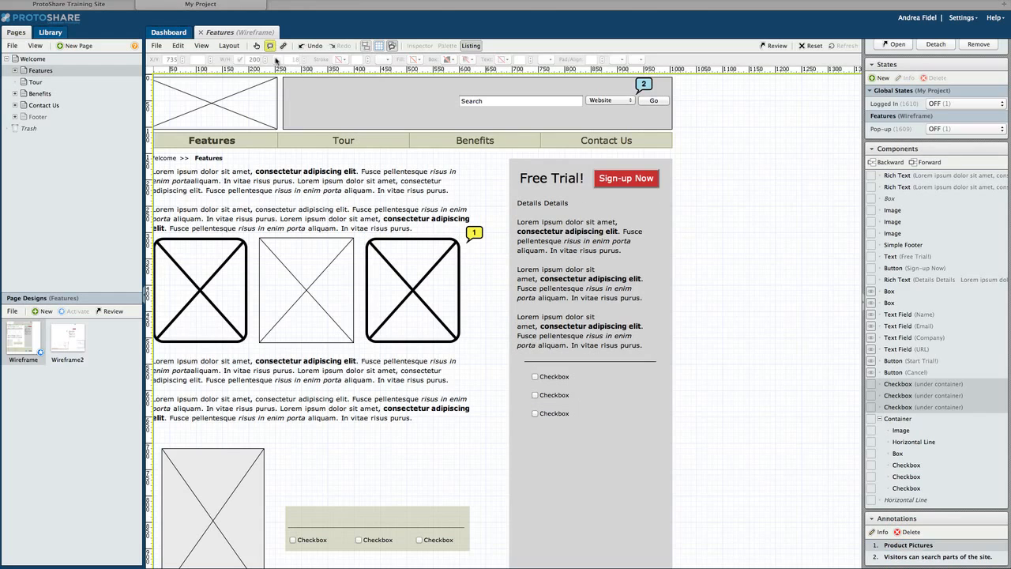
left_click(301, 162)
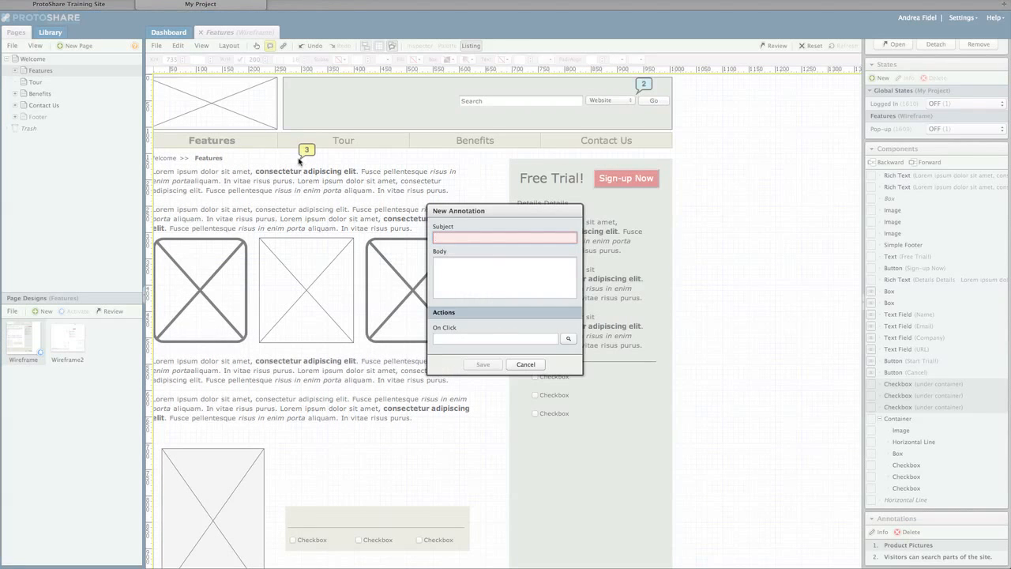